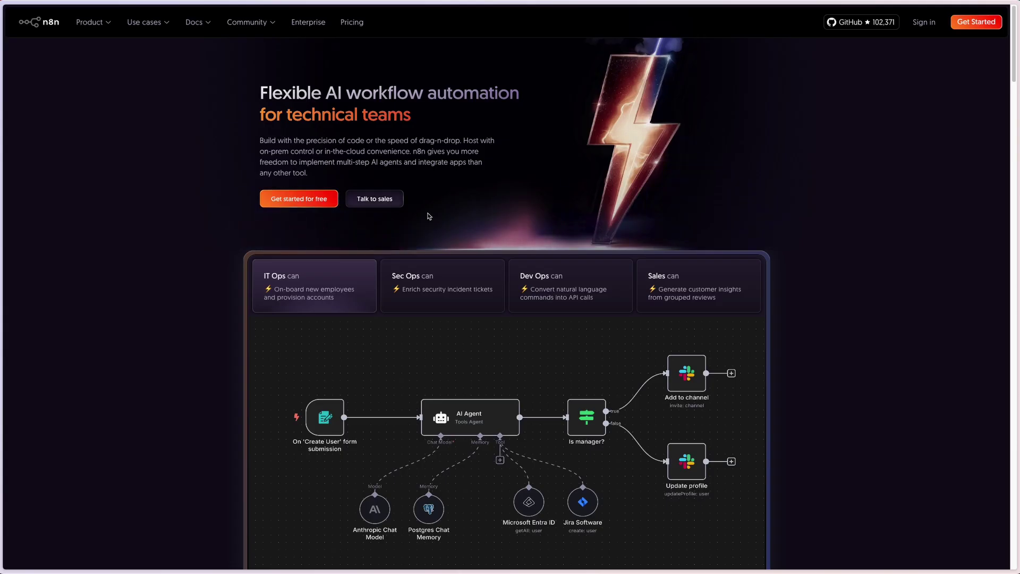
pyautogui.scroll(-1, 360, 169)
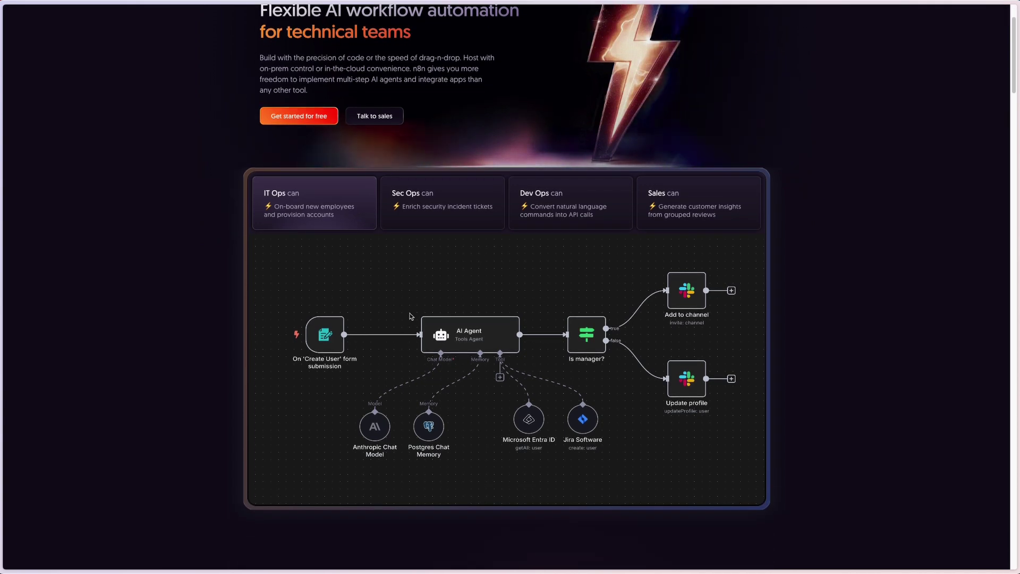
pyautogui.scroll(-1, 412, 255)
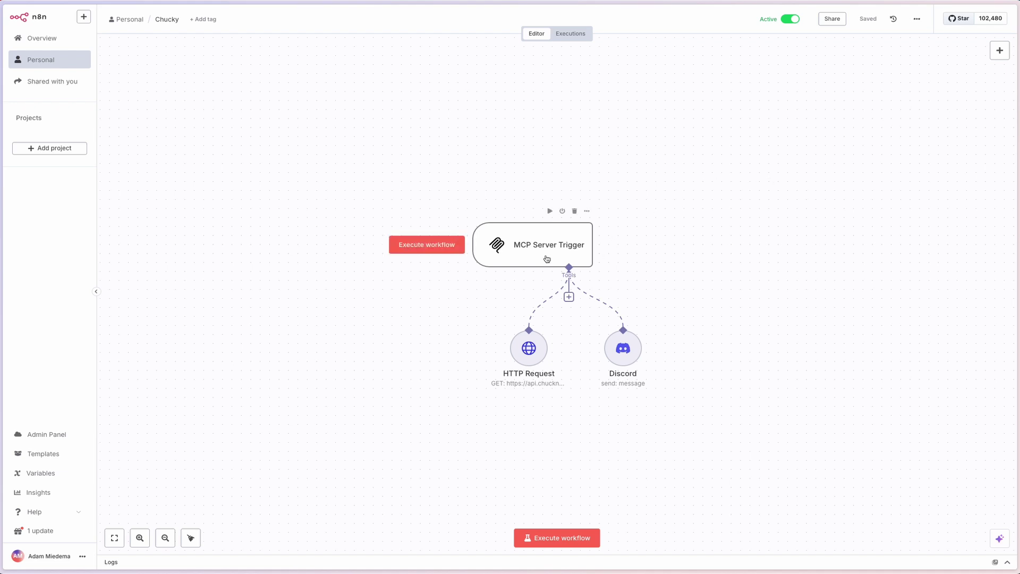
# Step: Check the MCP Server Trigger node's production MCP URL in n8n, then deselect the node
pyautogui.moveTo(532, 245)
pyautogui.doubleClick(539, 243)
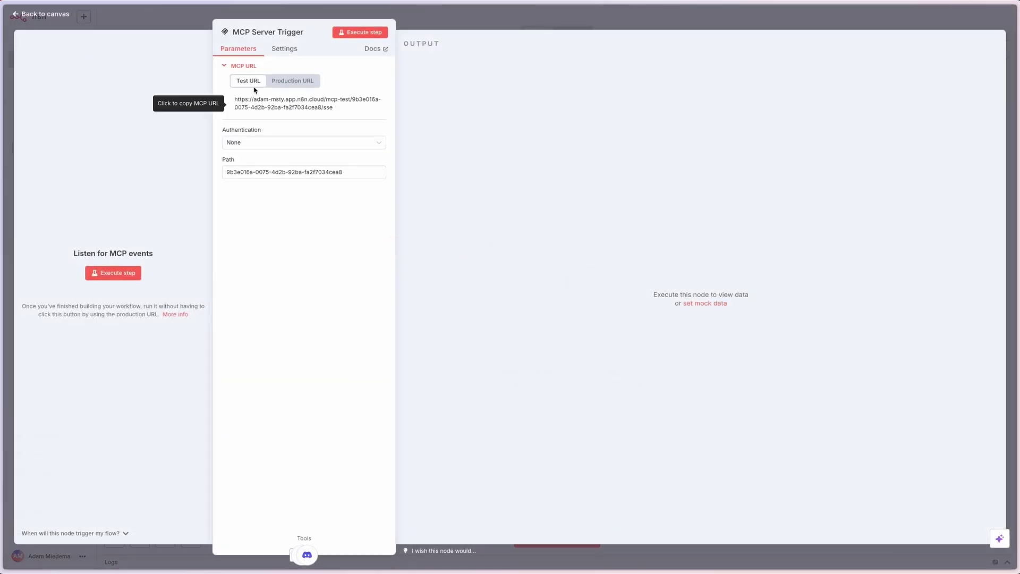
pyautogui.click(282, 83)
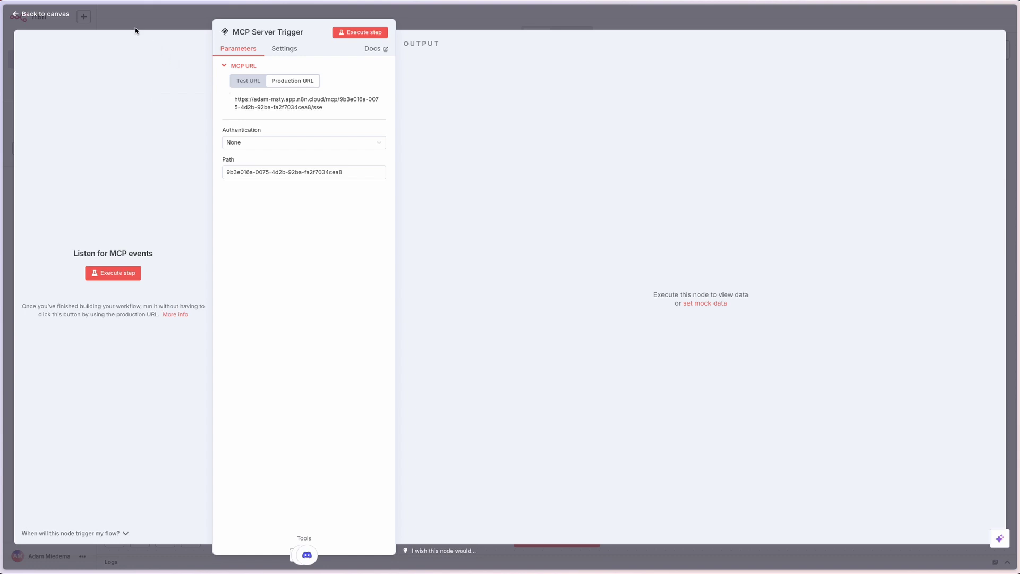
pyautogui.click(40, 15)
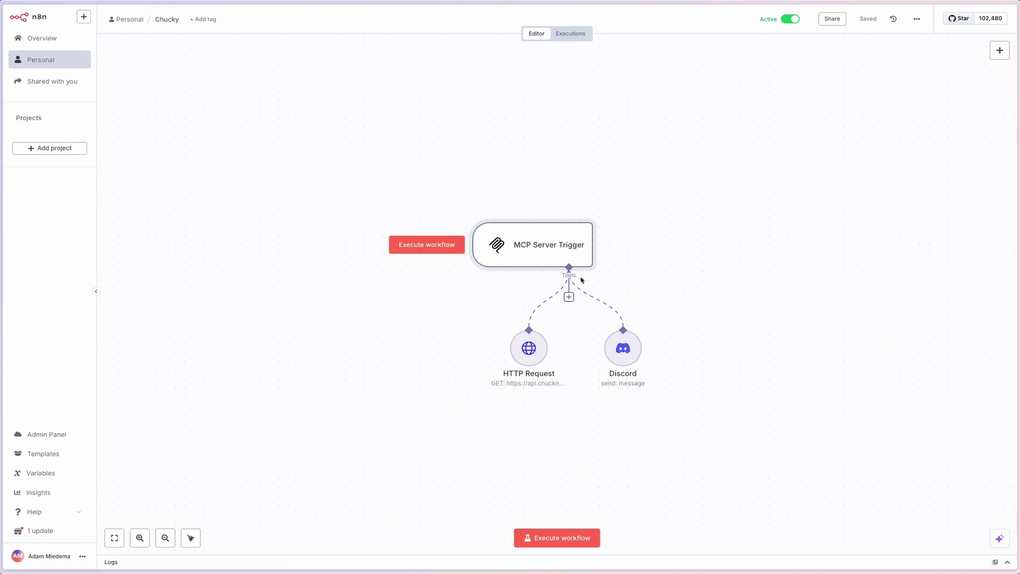
pyautogui.moveTo(533, 245)
pyautogui.click(580, 279)
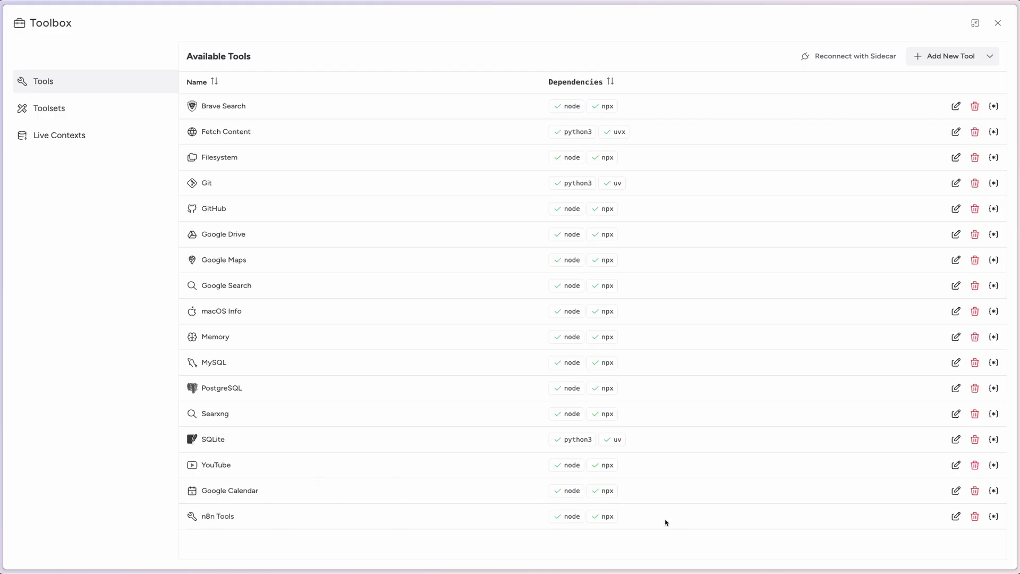
# Step: Try replacing the mcp-remote argument with supergateway in the n8n Tools configuration
pyautogui.click(956, 515)
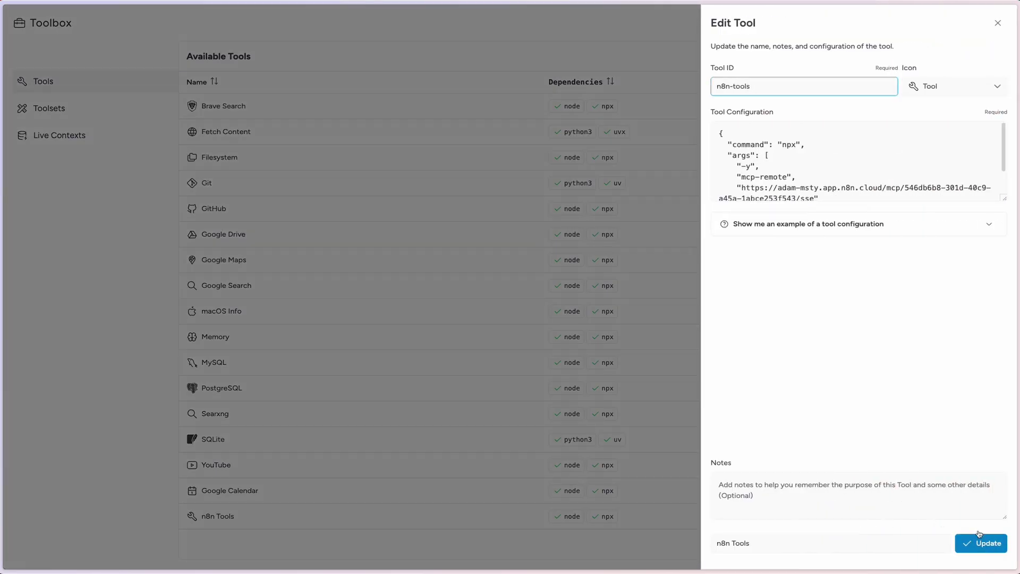
pyautogui.moveTo(817, 198)
pyautogui.mouseDown()
pyautogui.moveTo(742, 188)
pyautogui.moveTo(832, 203)
pyautogui.mouseUp()
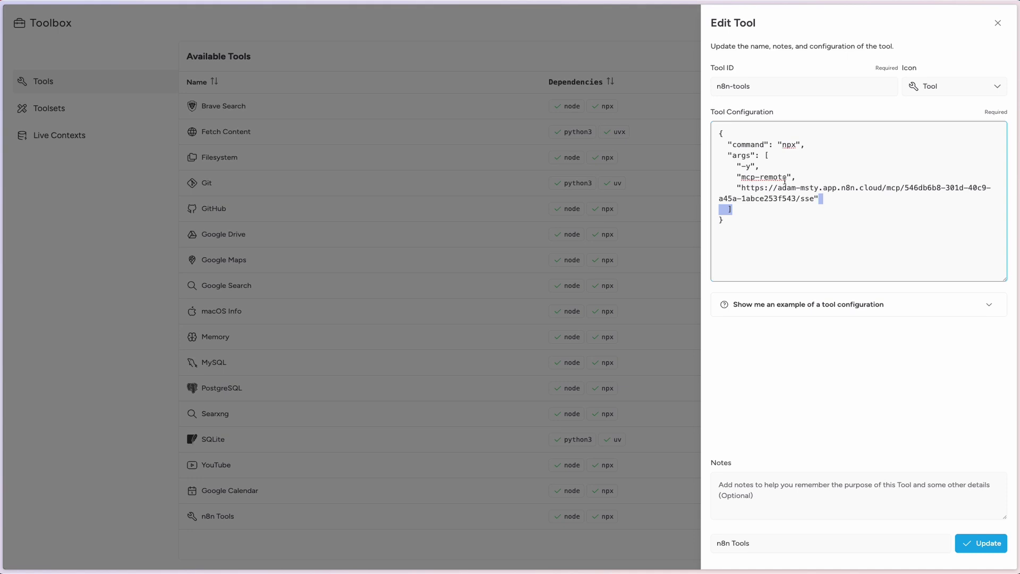
pyautogui.moveTo(788, 176); pyautogui.dragTo(733, 176)
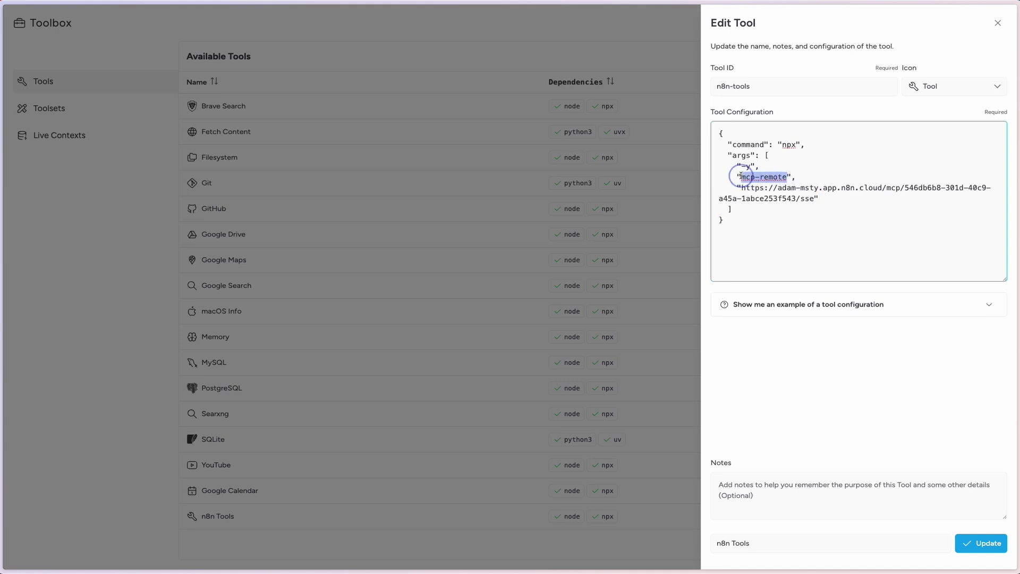
pyautogui.write('supergateway')
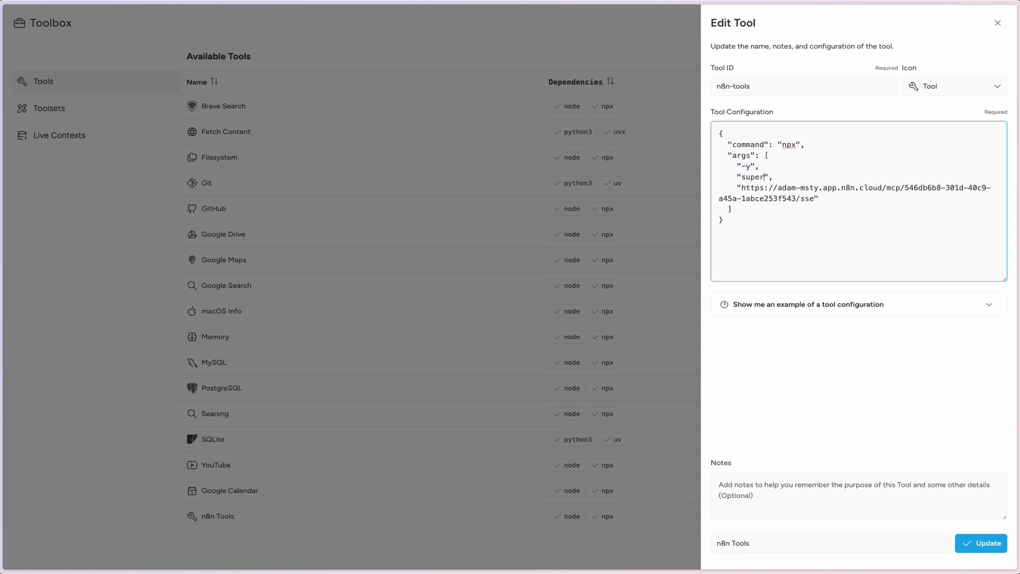
pyautogui.click(848, 172)
pyautogui.press('Return')
pyautogui.press('Tab')
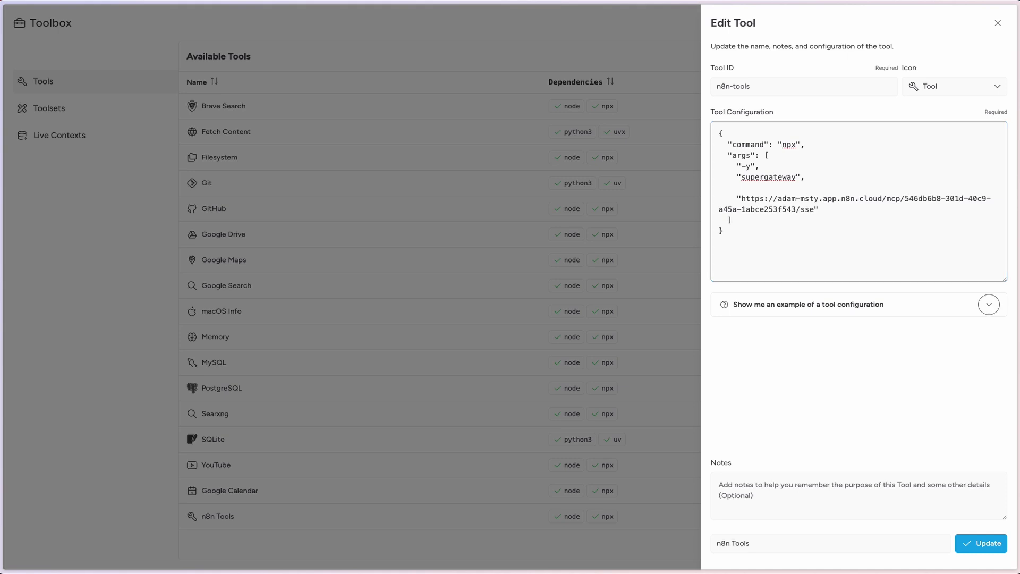
pyautogui.click(830, 187)
pyautogui.write('"--see",')
# Step: Undo back to mcp-remote, close the editor unsaved, and view n8n Tools default parameters
pyautogui.hotkey('ctrl', 'z')
pyautogui.hotkey('ctrl', 'z')
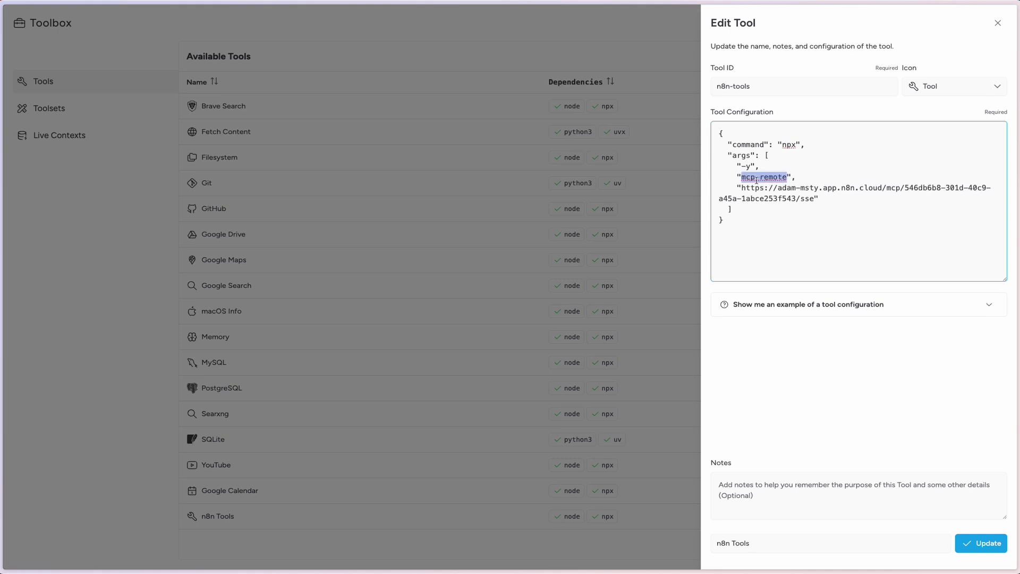
pyautogui.press('Down')
pyautogui.press('Down')
pyautogui.press('Down')
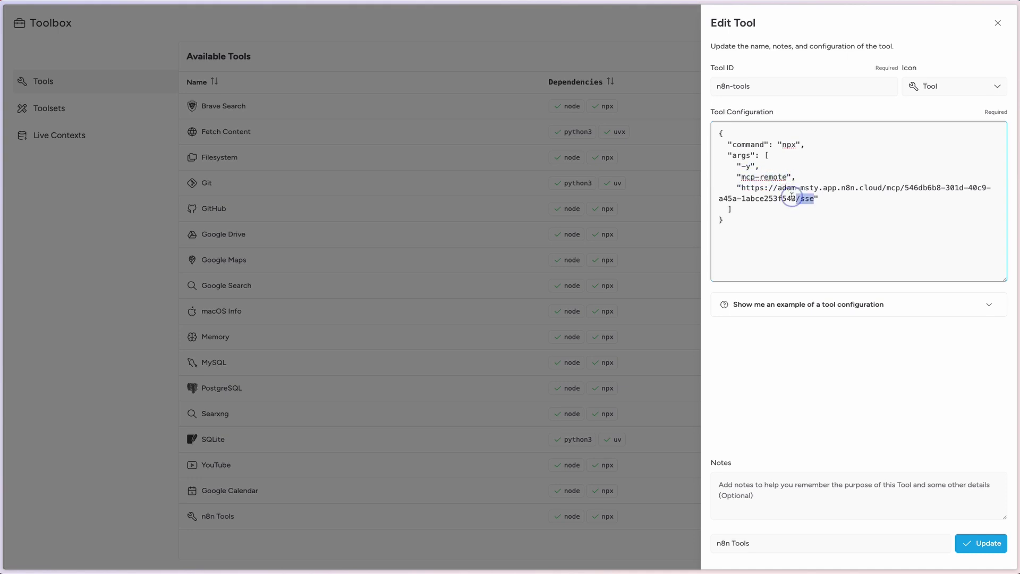
pyautogui.moveTo(814, 198); pyautogui.dragTo(744, 189)
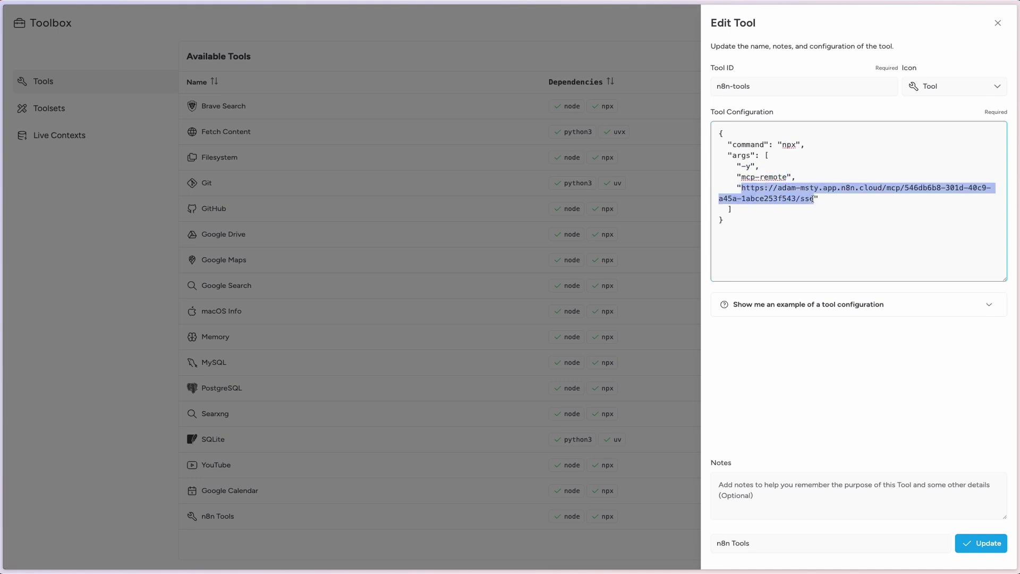
pyautogui.press('Escape')
pyautogui.click(993, 516)
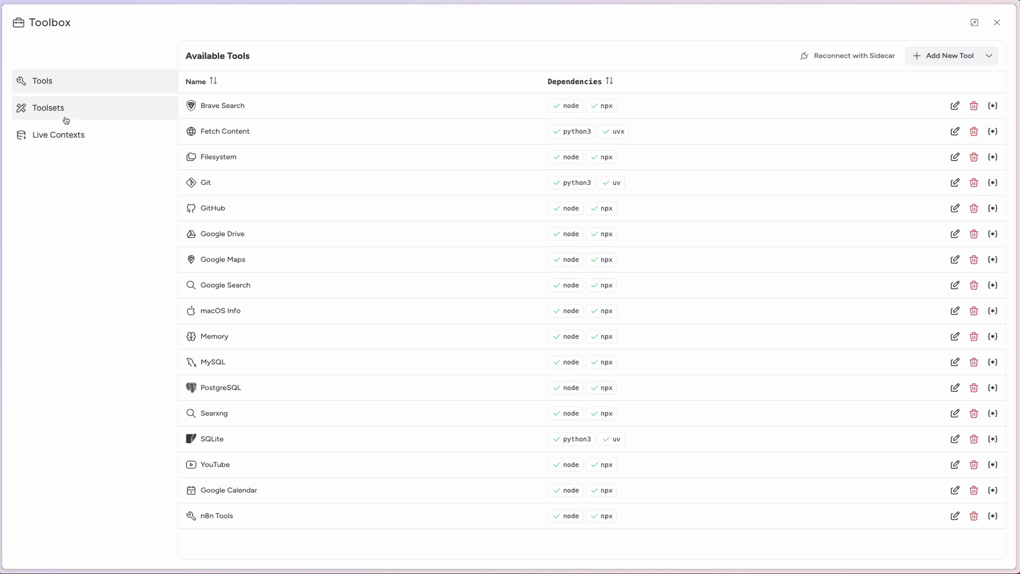
# Step: Add a new toolset named Chucky with n8n Tools enabled and save it
pyautogui.click(64, 113)
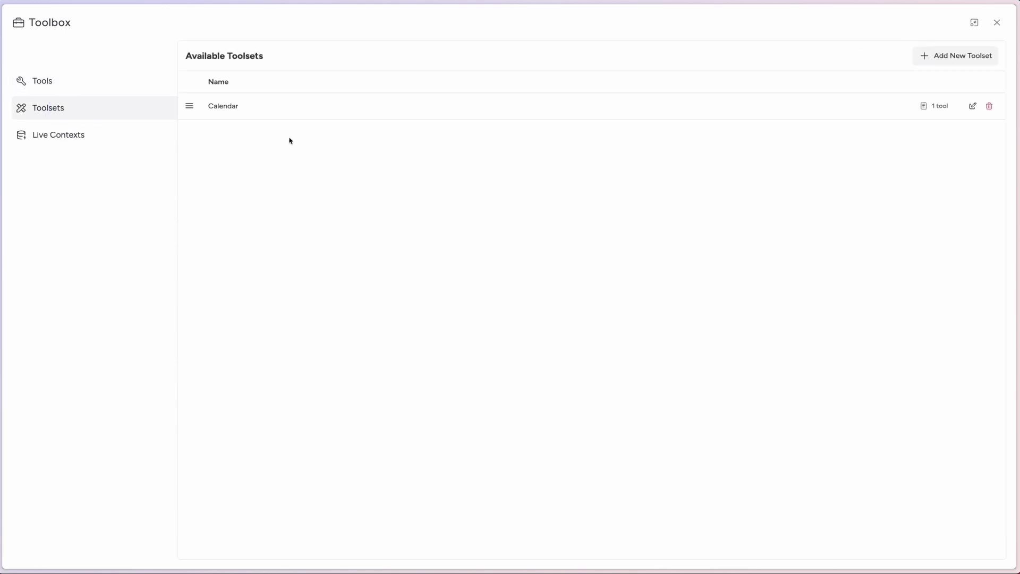
pyautogui.click(939, 55)
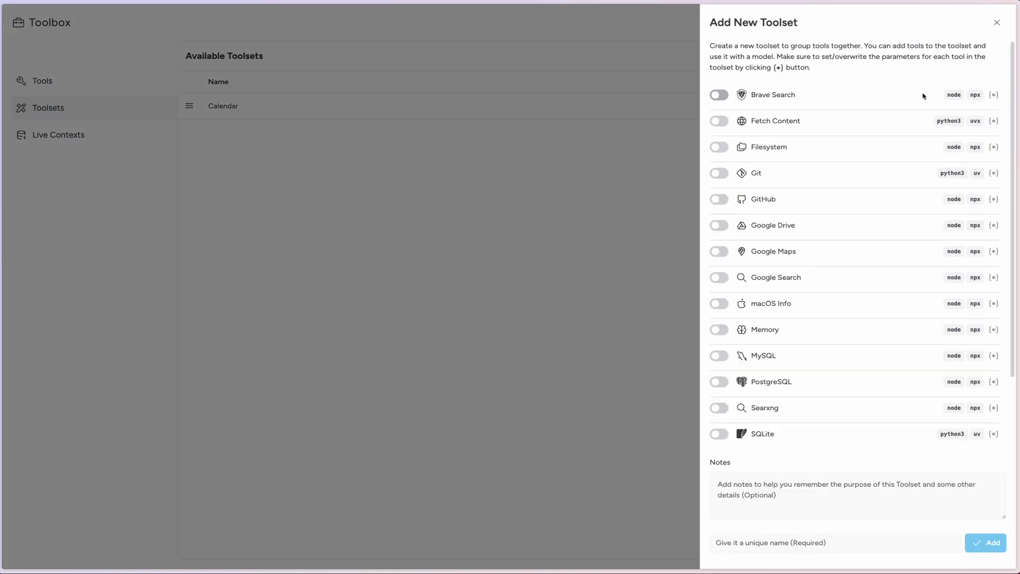
pyautogui.click(804, 544)
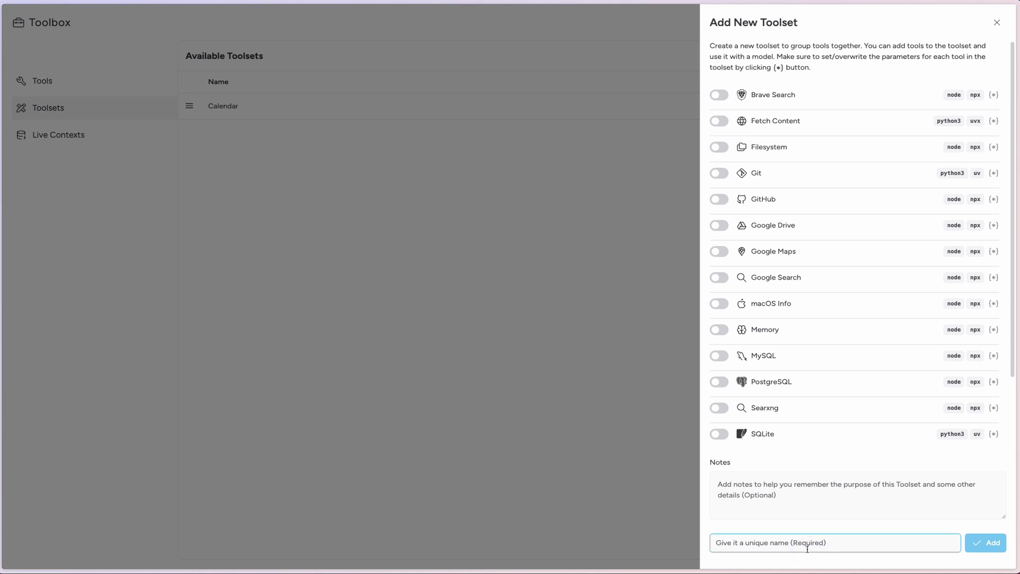
pyautogui.write('Chucky')
pyautogui.scroll(-1, 849, 337)
pyautogui.scroll(-1, 821, 366)
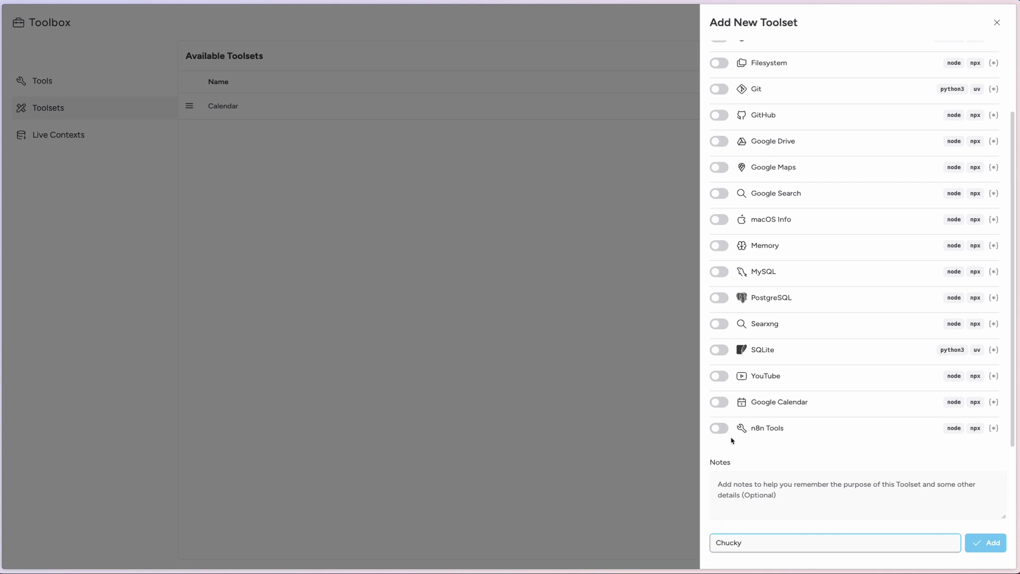
pyautogui.click(720, 428)
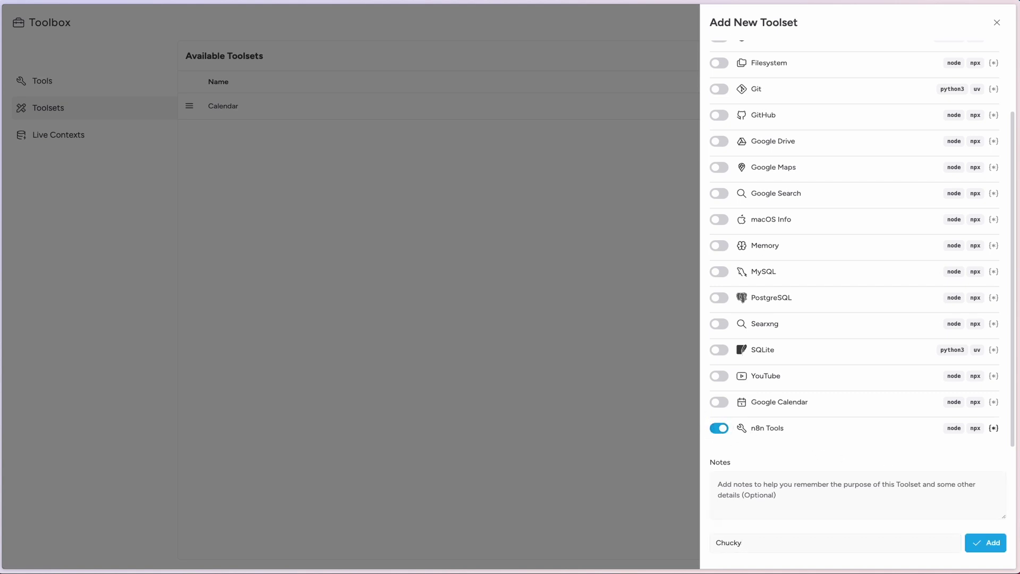
pyautogui.click(993, 548)
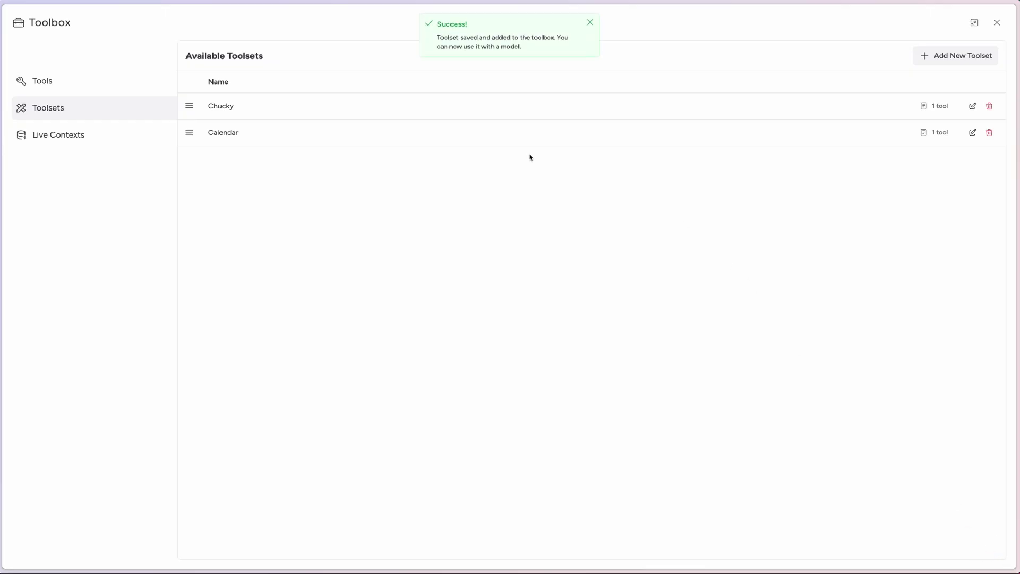
# Step: Close the Toolbox and enable the Chucky toolset for the current chat
pyautogui.click(997, 22)
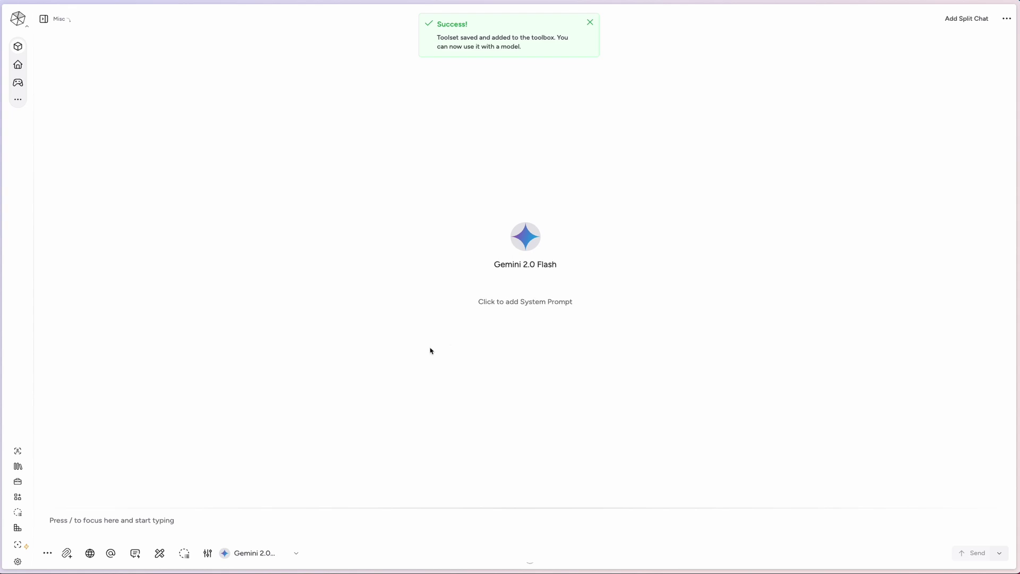
pyautogui.click(150, 520)
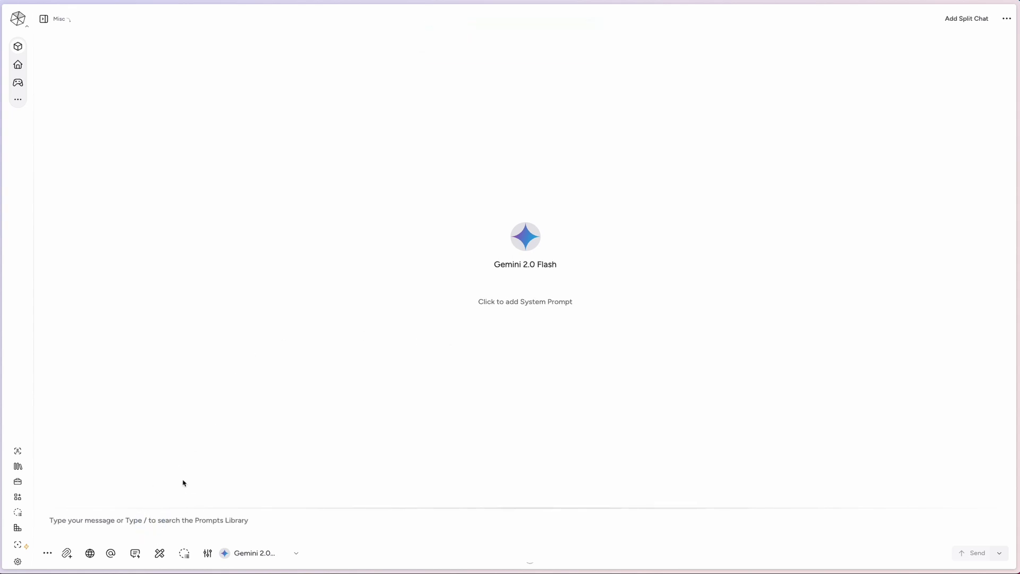
pyautogui.click(160, 555)
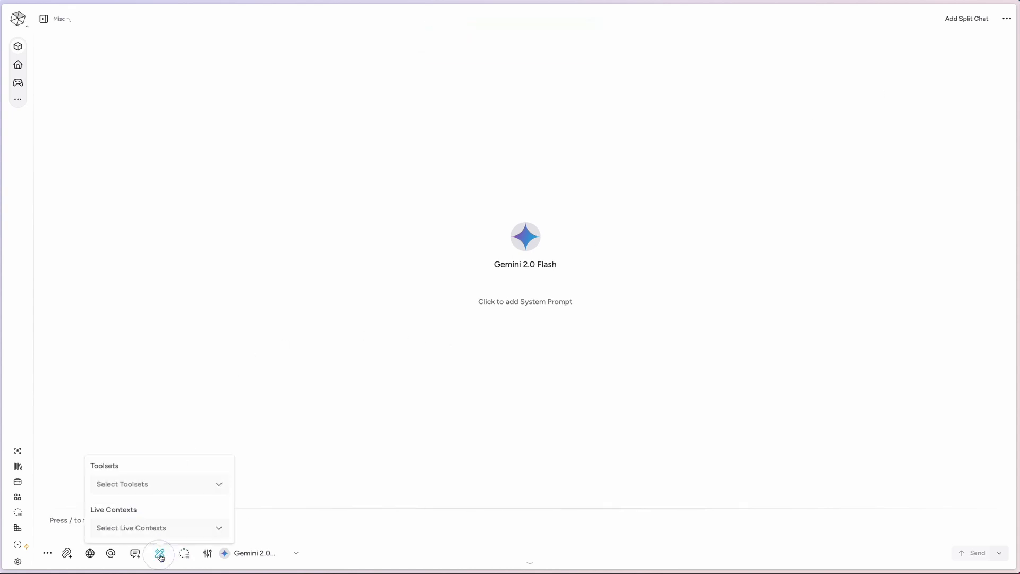
pyautogui.click(222, 484)
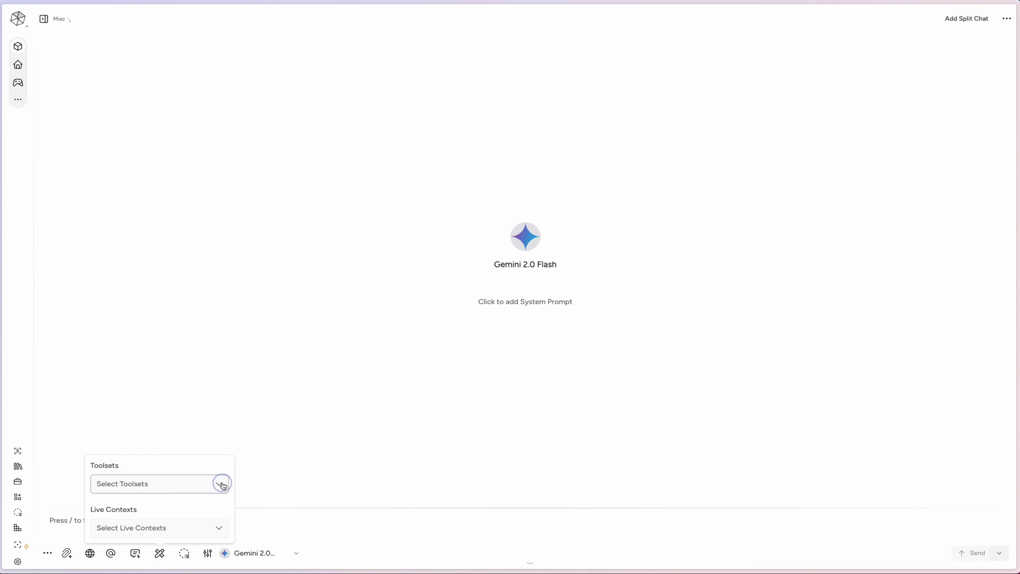
pyautogui.click(163, 414)
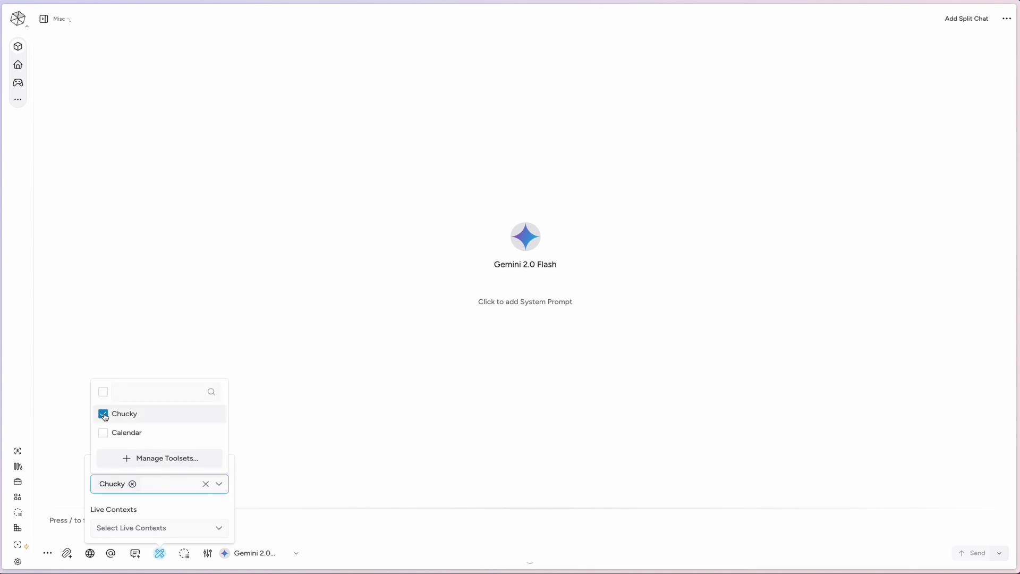
pyautogui.click(260, 518)
# Step: Ask 'What tools do you have available?' and review the listed HTTP_Request and Discord tools
pyautogui.click(95, 522)
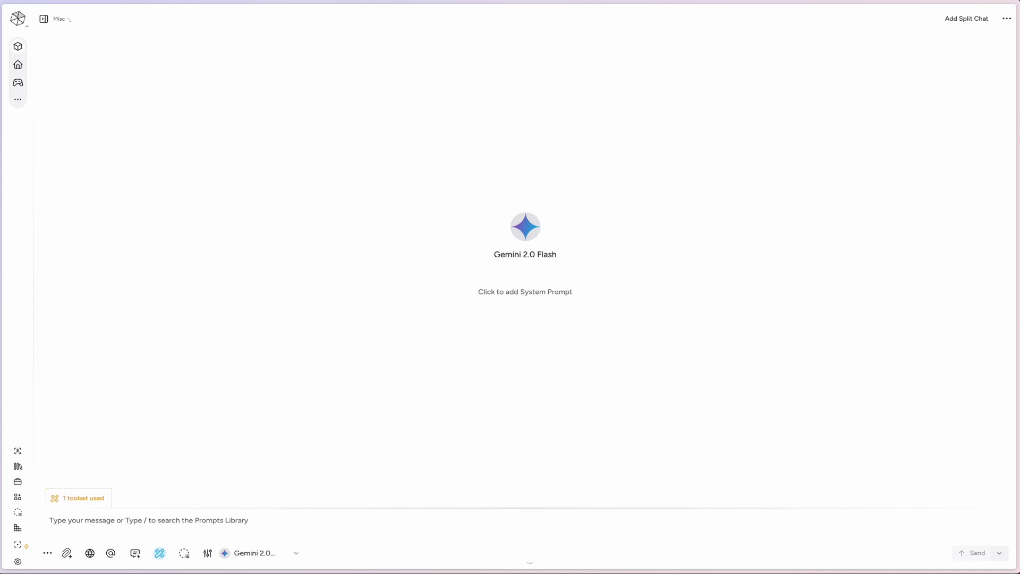
pyautogui.write('What')
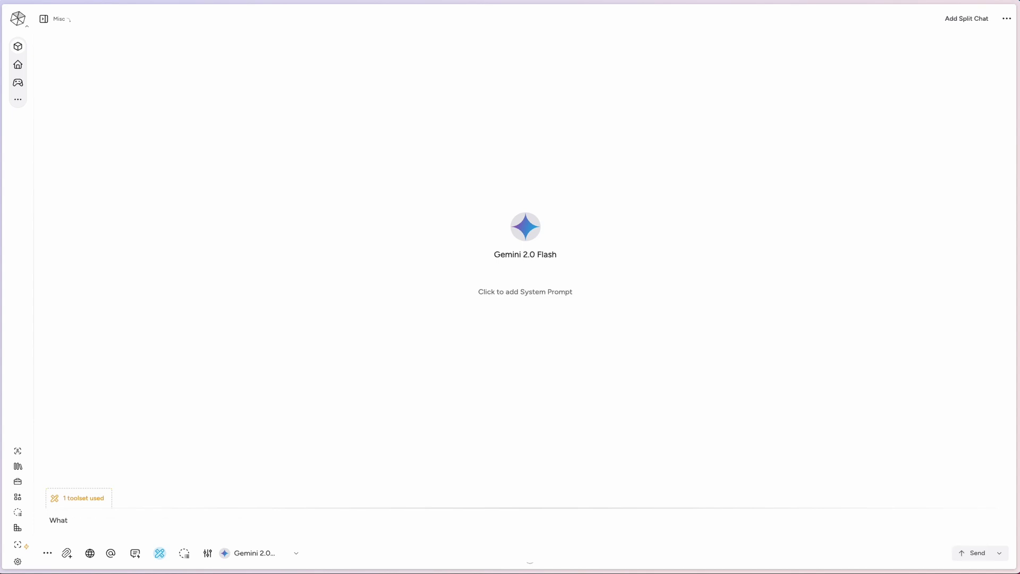
pyautogui.moveTo(200, 134); pyautogui.dragTo(319, 134)
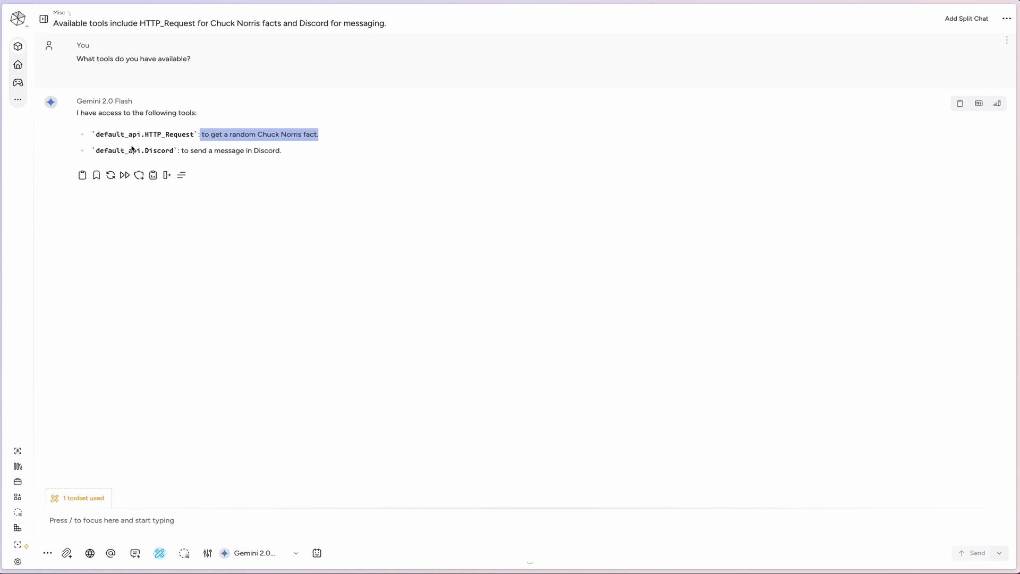
pyautogui.moveTo(282, 151); pyautogui.dragTo(201, 150)
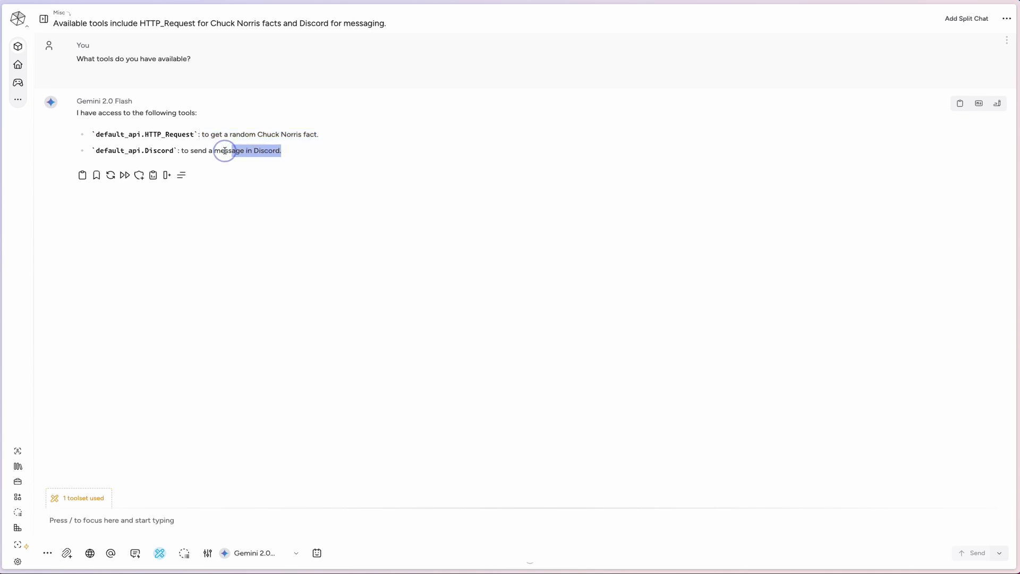
pyautogui.click(201, 149)
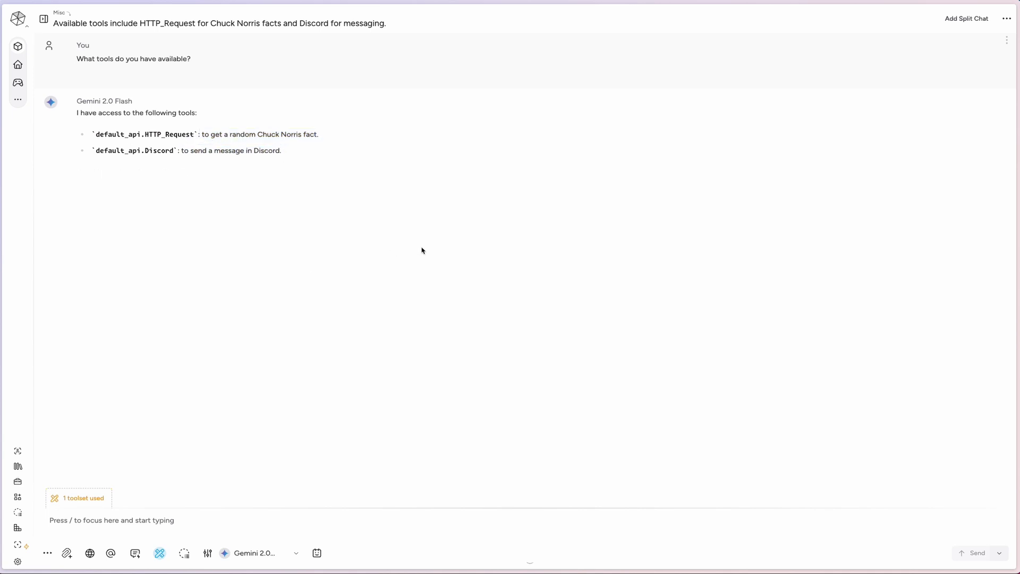
# Step: Ask for a Chuck Norris fact and confirm in the reply's stats it used HTTP_Request
pyautogui.click(272, 519)
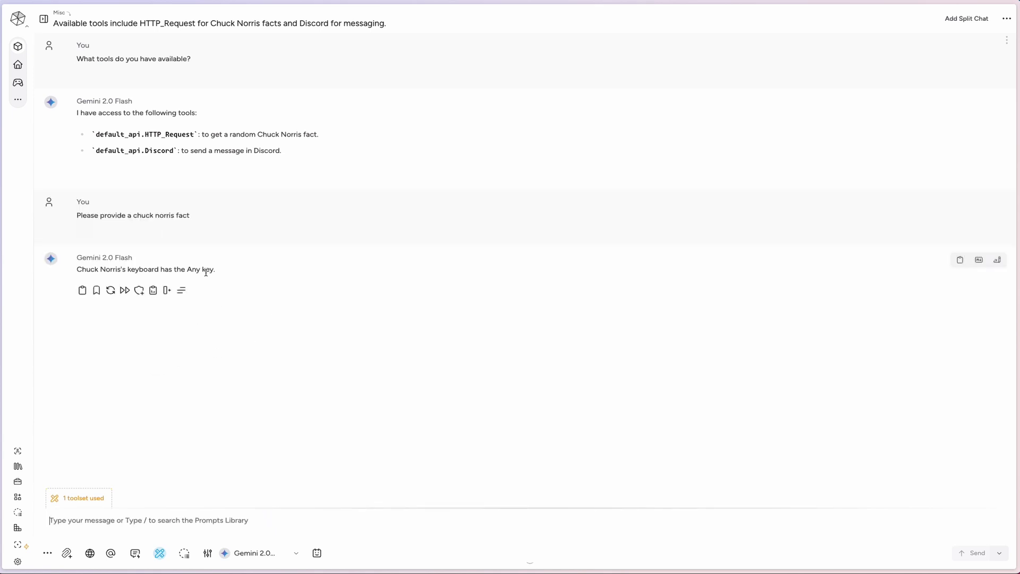
pyautogui.click(223, 268)
pyautogui.moveTo(223, 269); pyautogui.dragTo(87, 271)
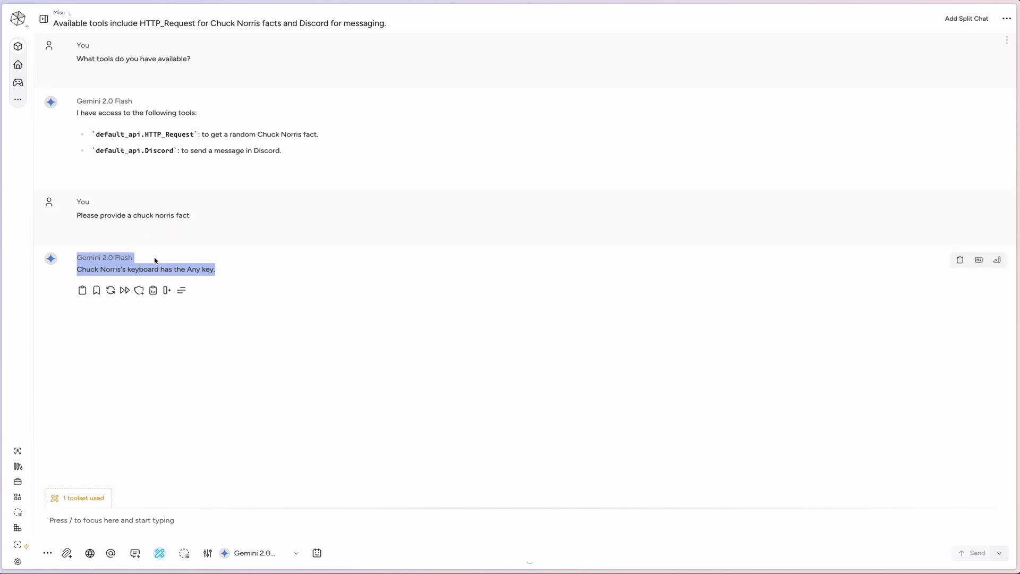
pyautogui.moveTo(510, 275)
pyautogui.click(154, 291)
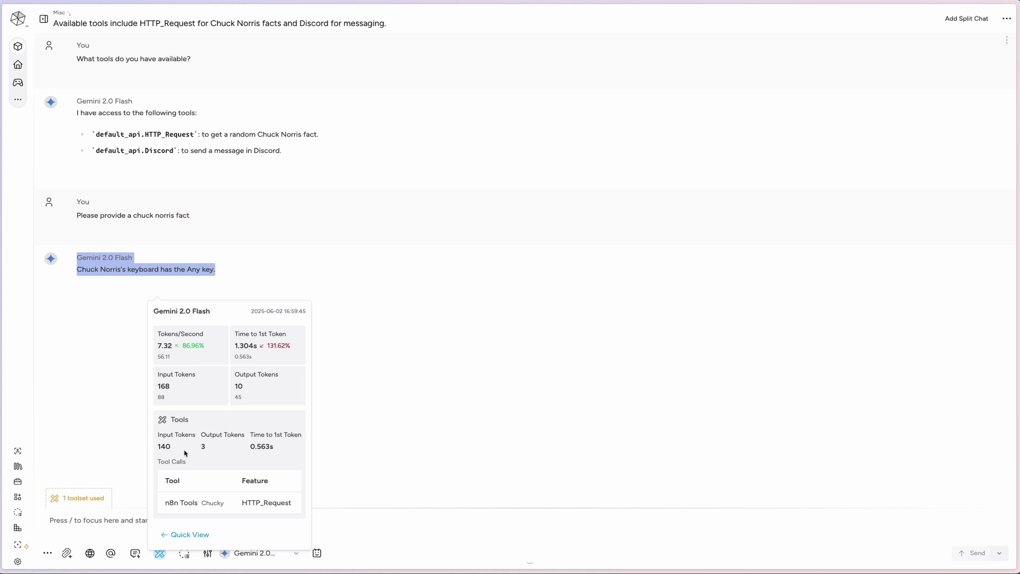
pyautogui.moveTo(165, 502); pyautogui.dragTo(287, 504)
pyautogui.click(178, 501)
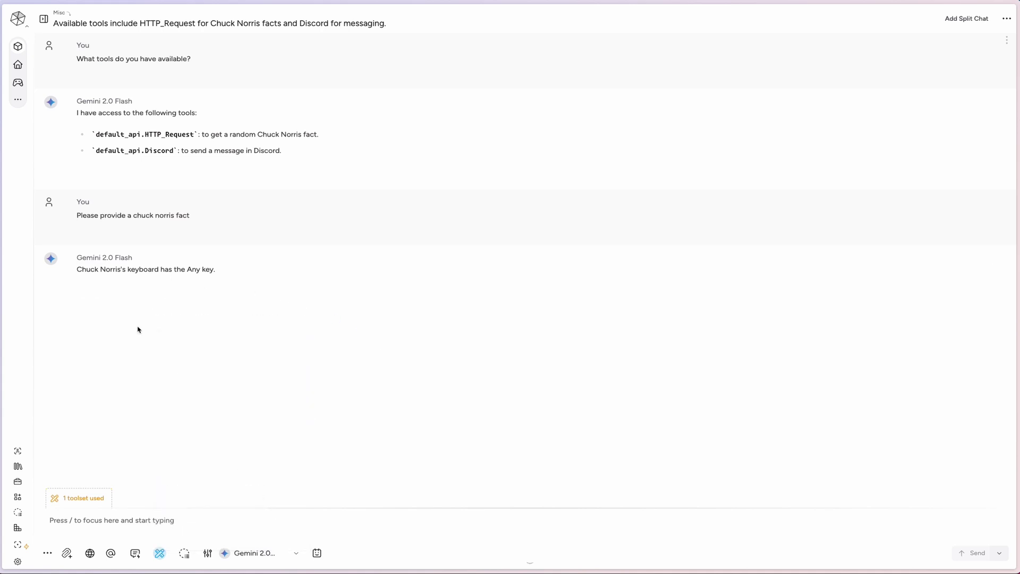
pyautogui.moveTo(154, 452)
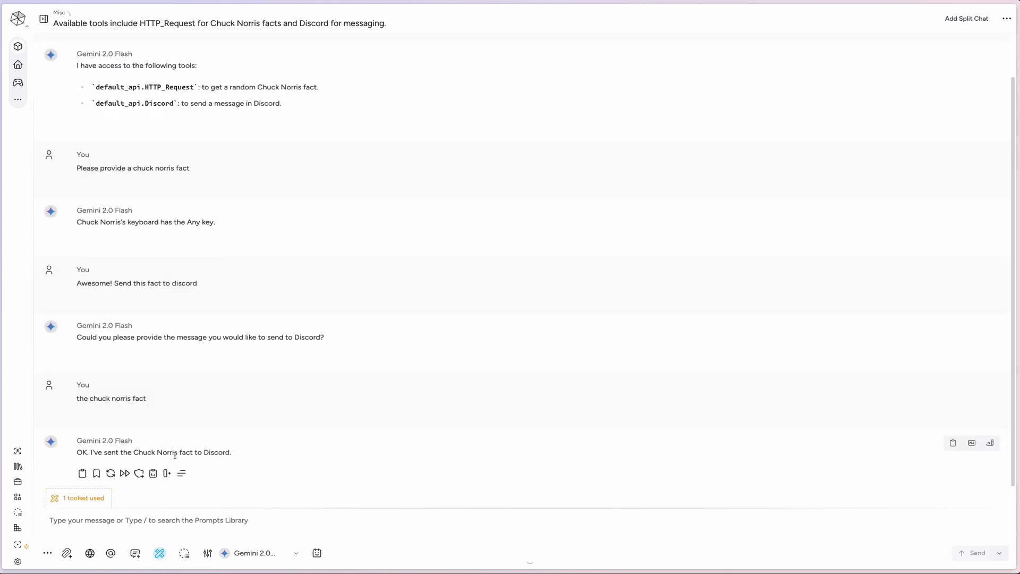
# Step: Expand the Discord reply's stats Details View to confirm the n8n Tools Discord call
pyautogui.click(206, 460)
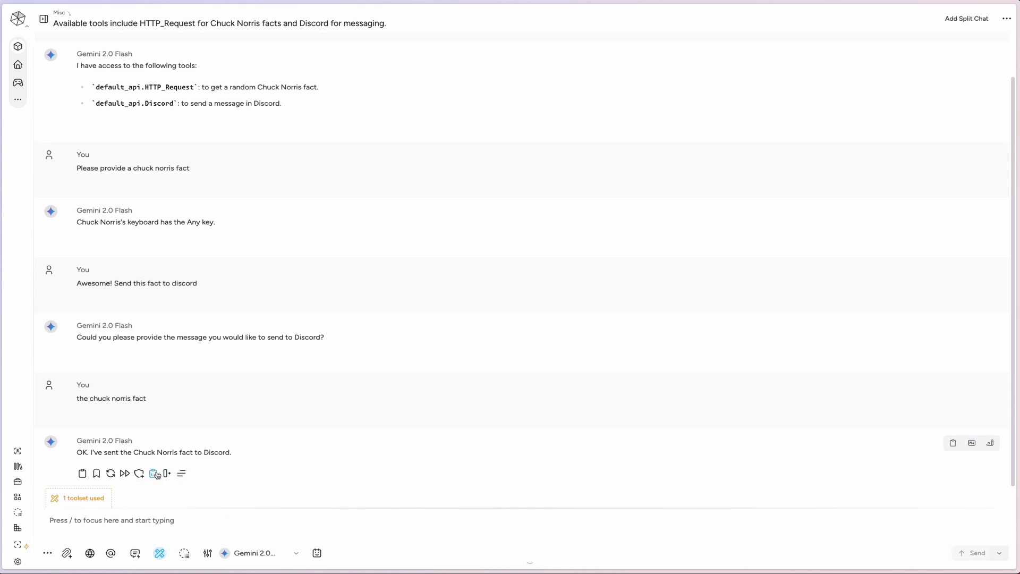
pyautogui.click(180, 448)
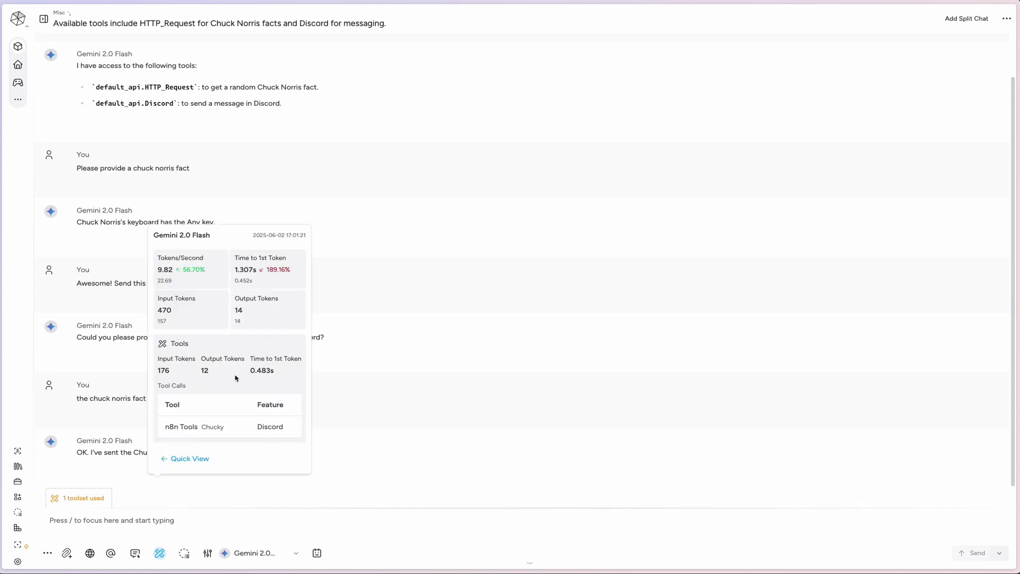